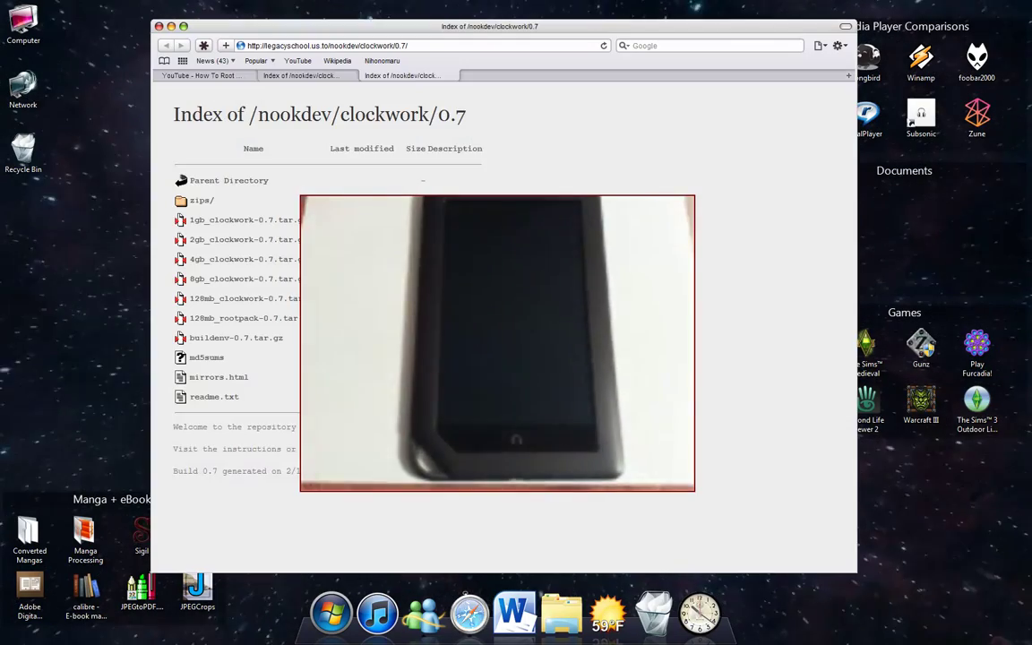
- Switch to the YouTube tab with the How To Root Nook Color 1.2 video and scroll to its top
click(207, 76)
scroll(242, 305, up, 3)
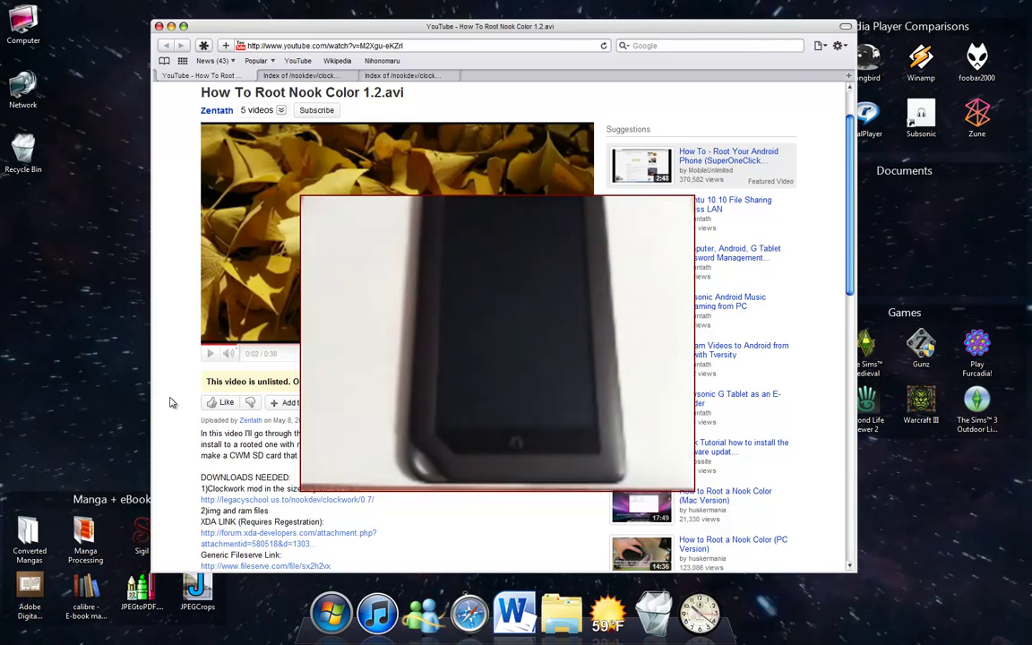
scroll(172, 402, up, 2)
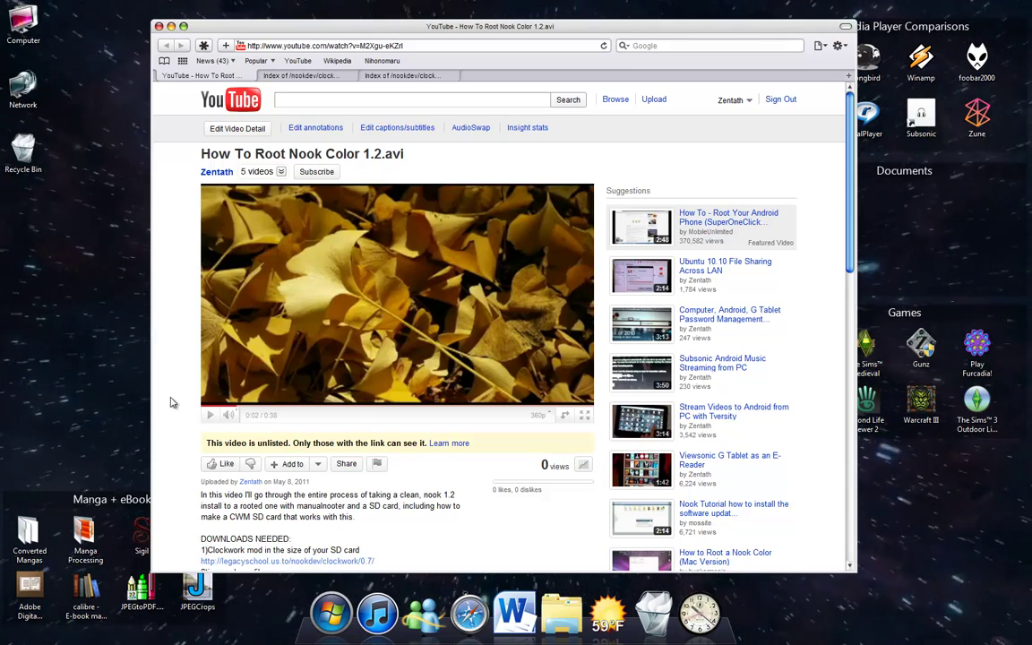
- Compare the video's DOWNLOADS NEEDED list with the ClockworkMod 0.7 index, then minimize Firefox
scroll(173, 403, down, 1)
scroll(173, 403, down, 1)
scroll(184, 268, up, 2)
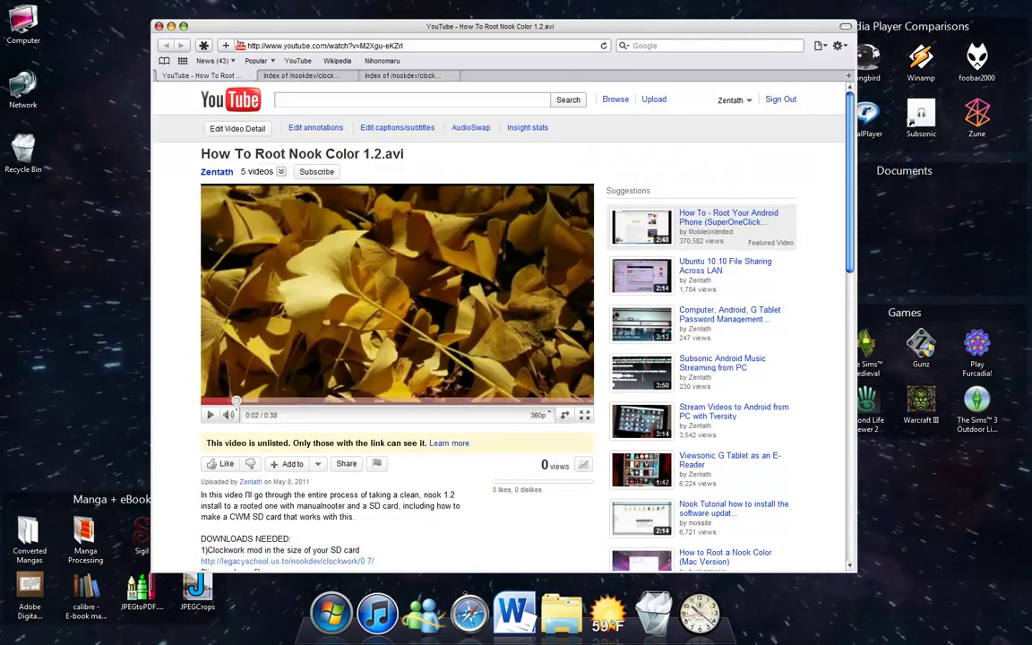
scroll(202, 238, down, 5)
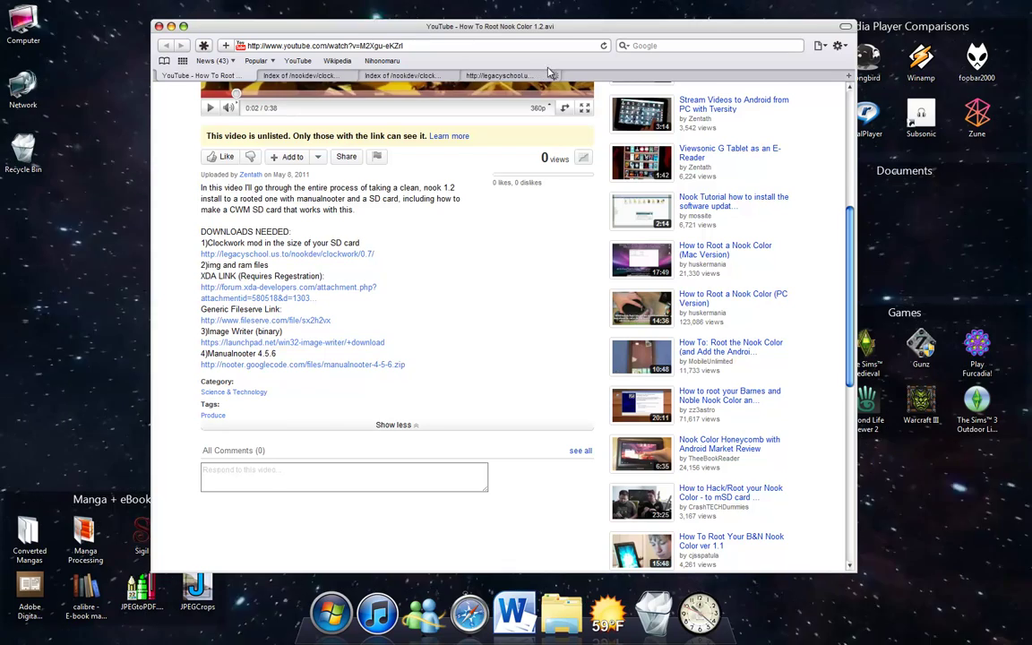
click(531, 77)
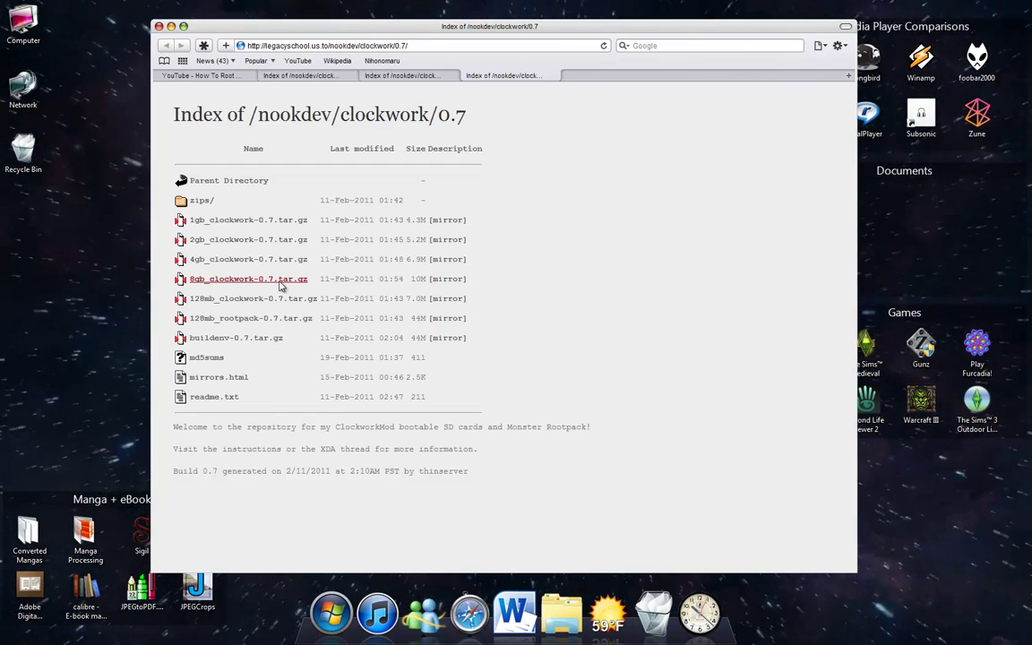
click(199, 75)
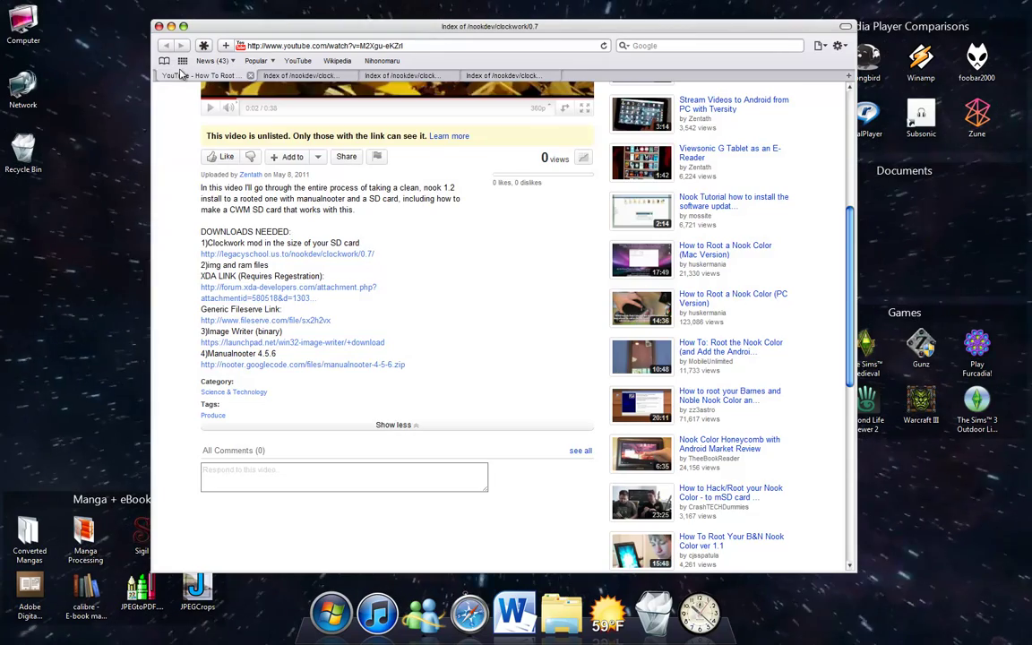
click(185, 26)
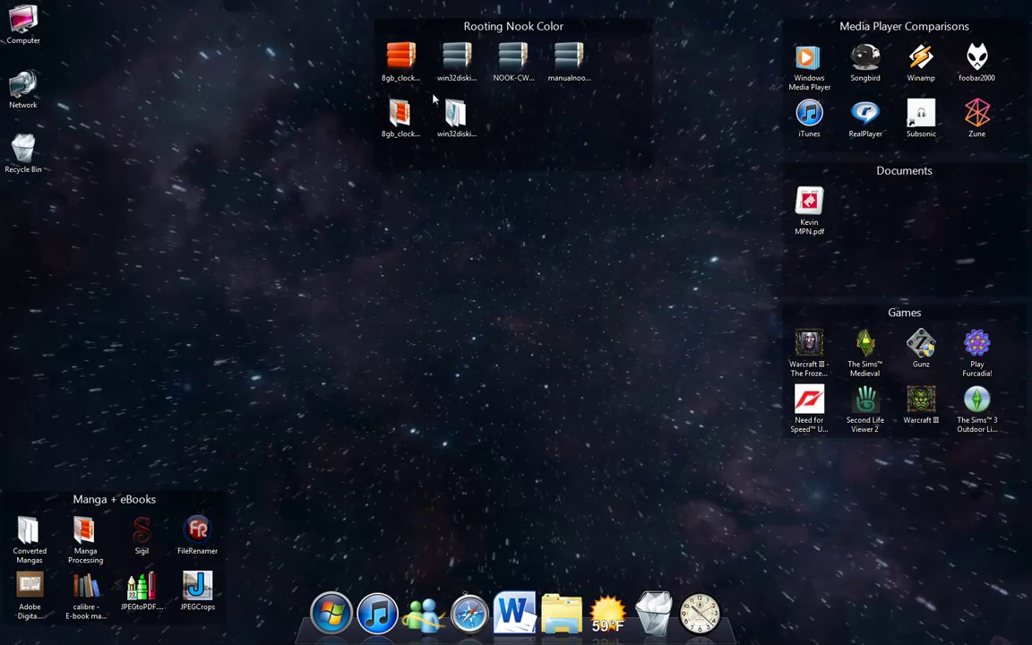
- Reveal the full names of the downloaded archives and the extracted clockwork folder on the desktop
click(400, 61)
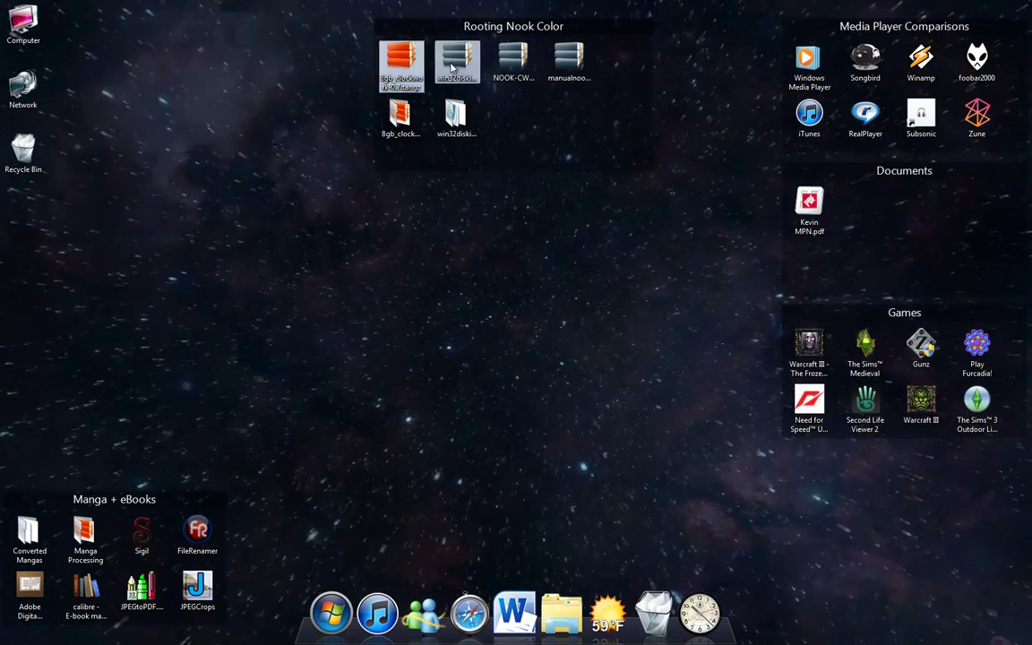
click(454, 64)
click(516, 61)
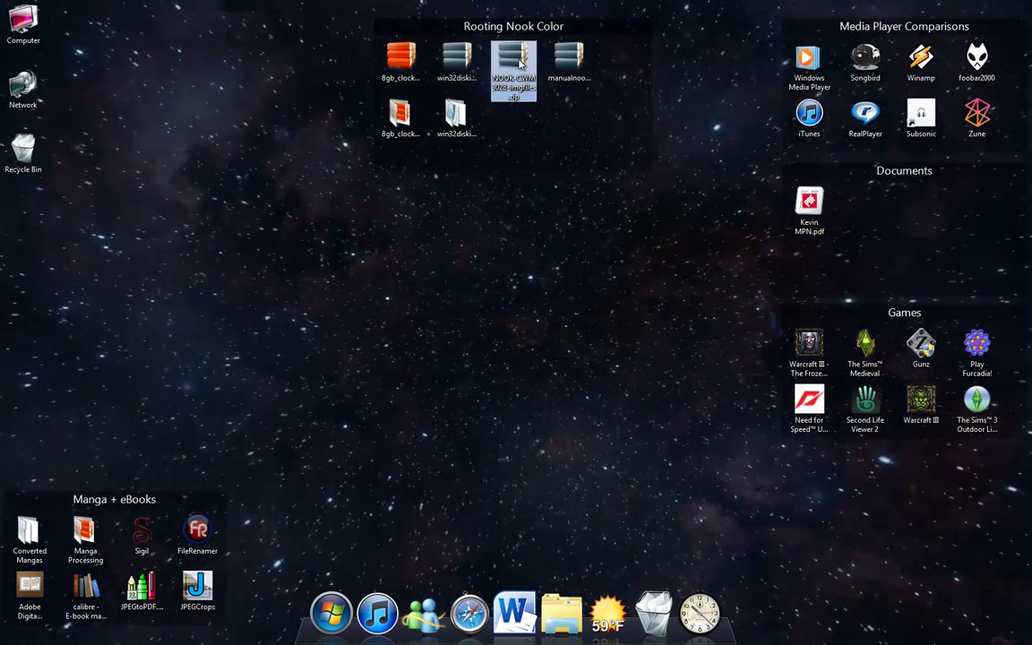
click(555, 61)
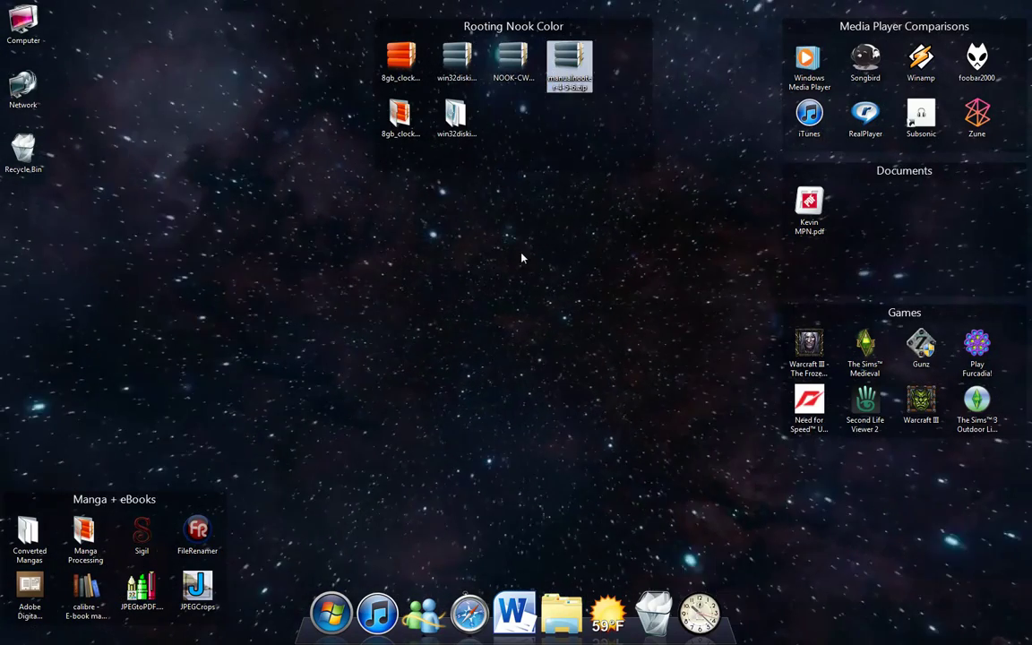
click(403, 112)
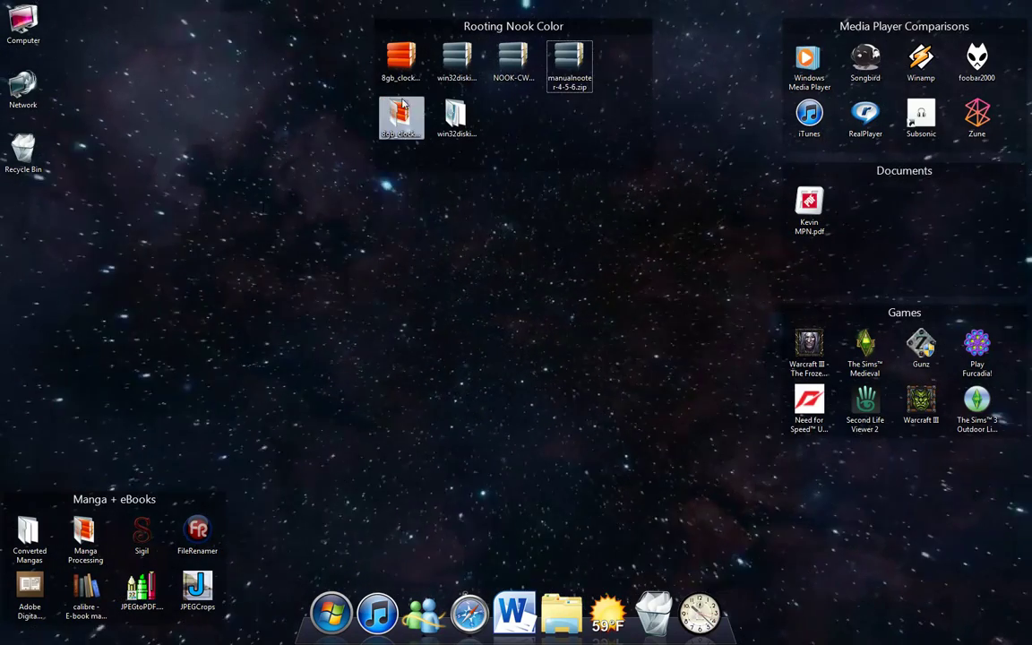
- Launch Win32DiskImager.exe from the extracted win32diskimager folder and centre its window
click(446, 119)
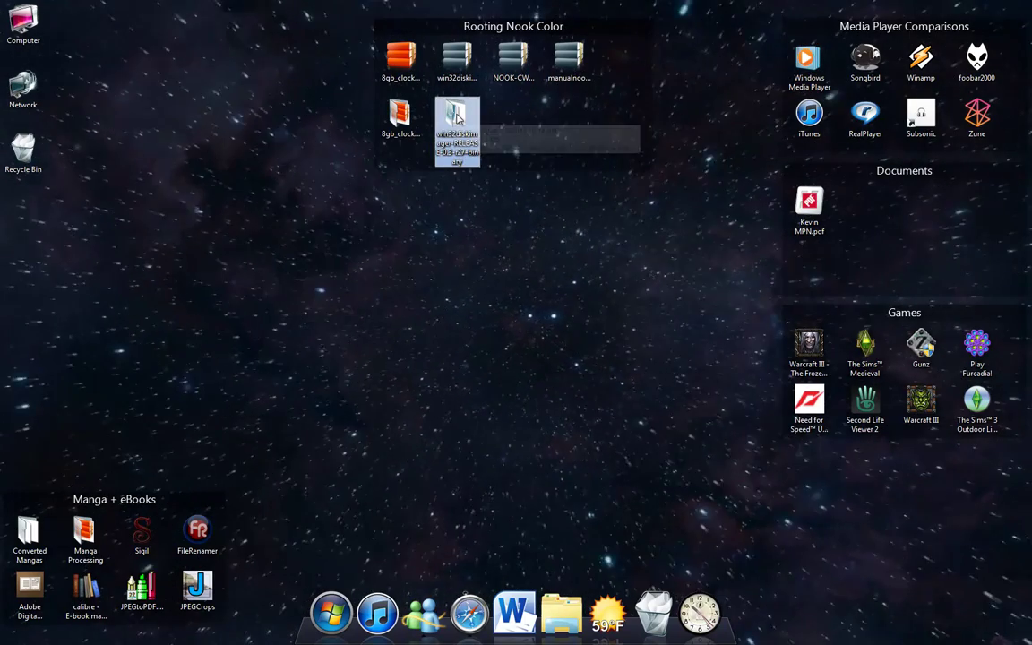
double_click(461, 113)
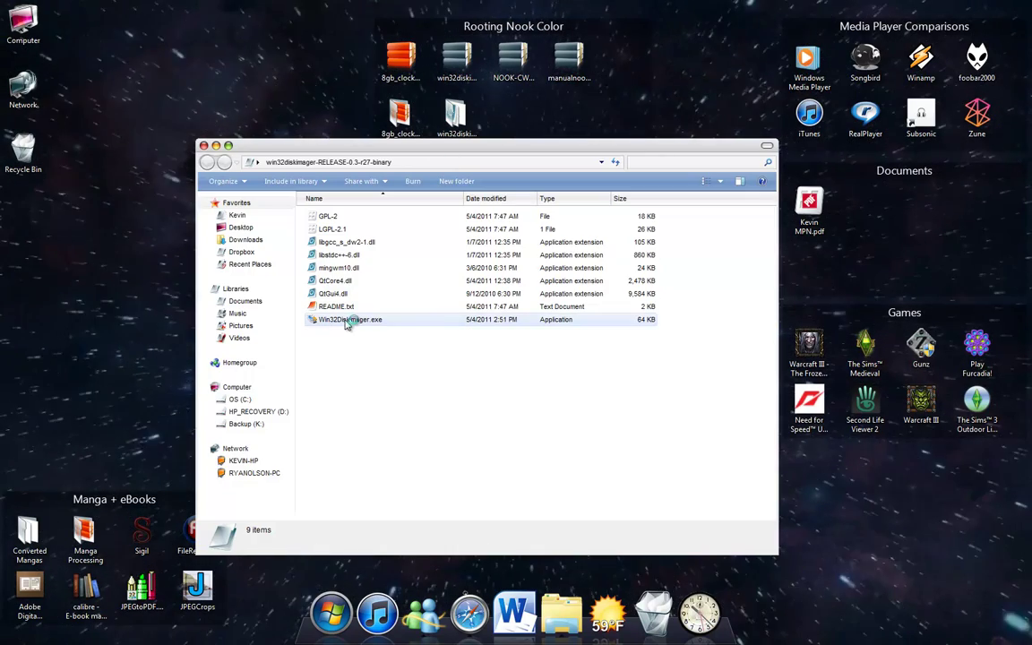
click(347, 321)
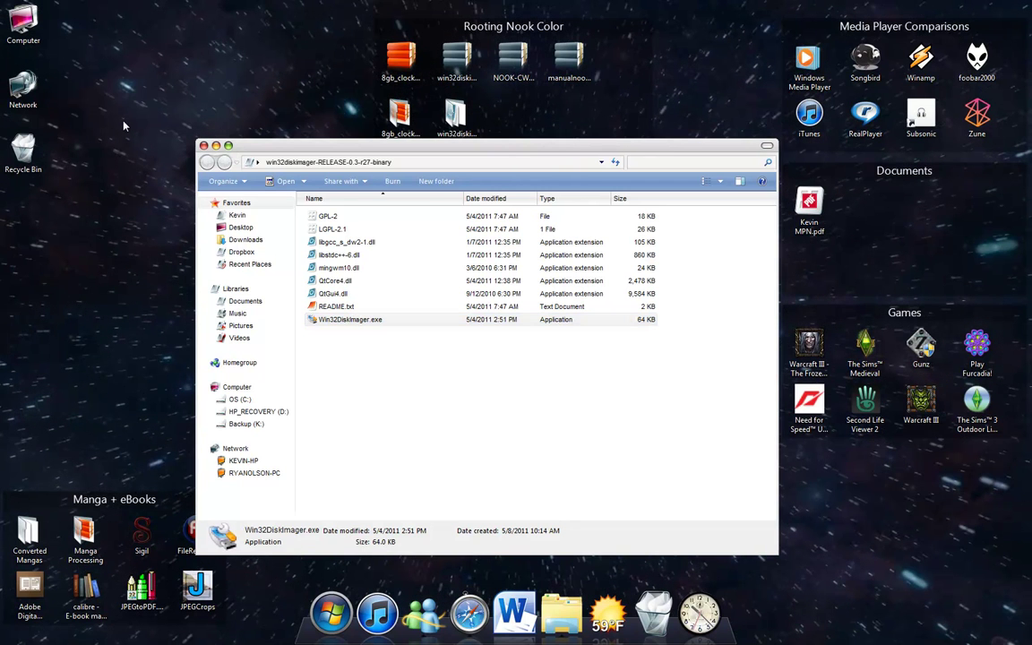
click(204, 146)
drag(143, 39, 551, 275)
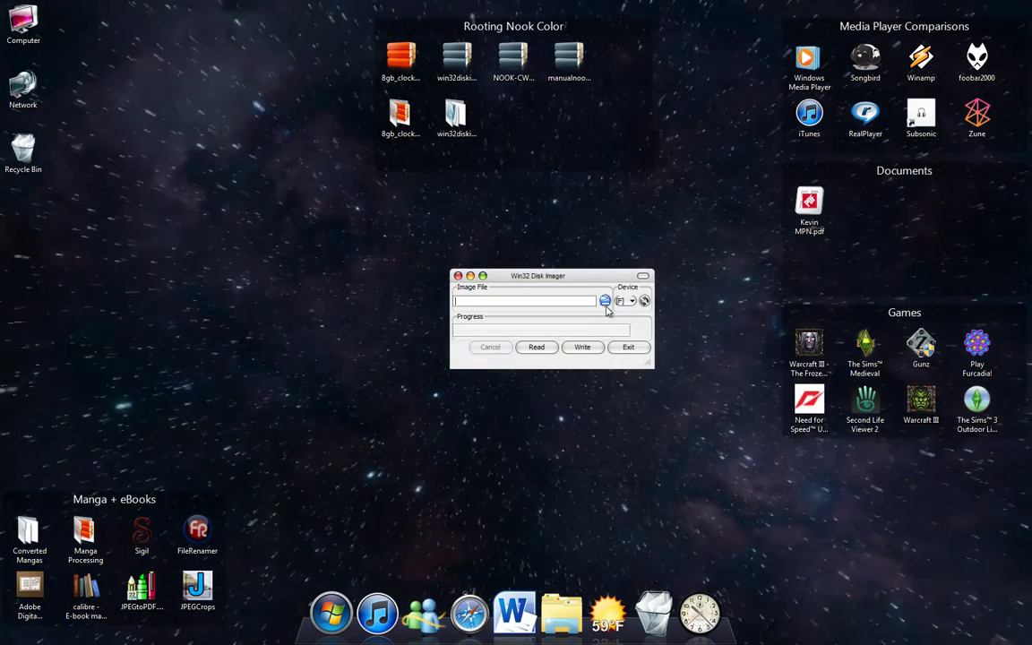
- Load 8gb_clockwork-0.7.img from the Desktop's 8gb_clockwork-0.7.tar folder as the image file
click(606, 302)
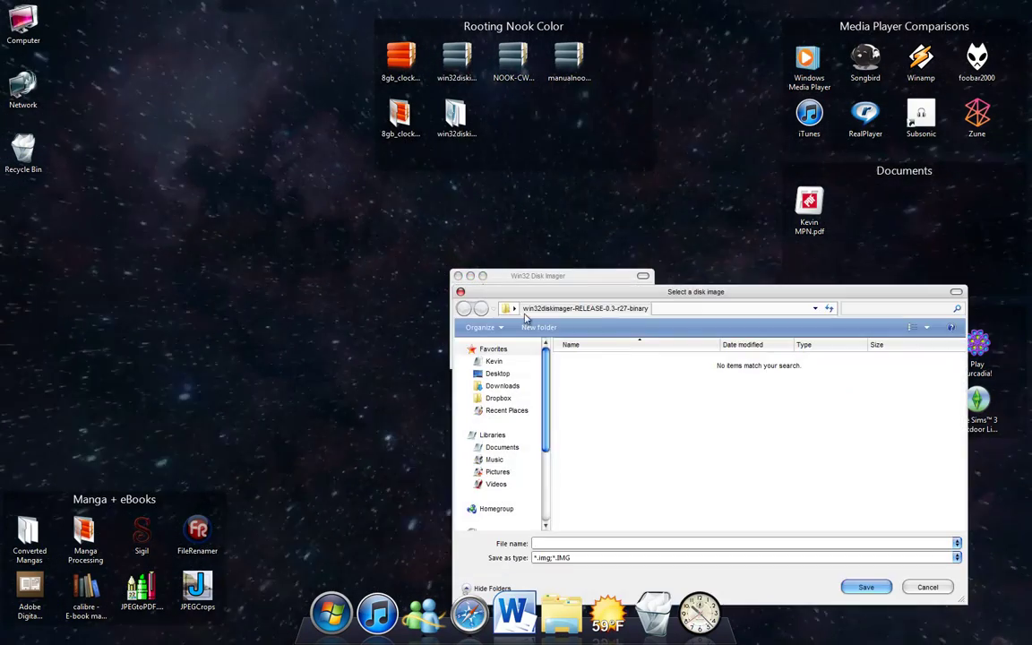
click(498, 374)
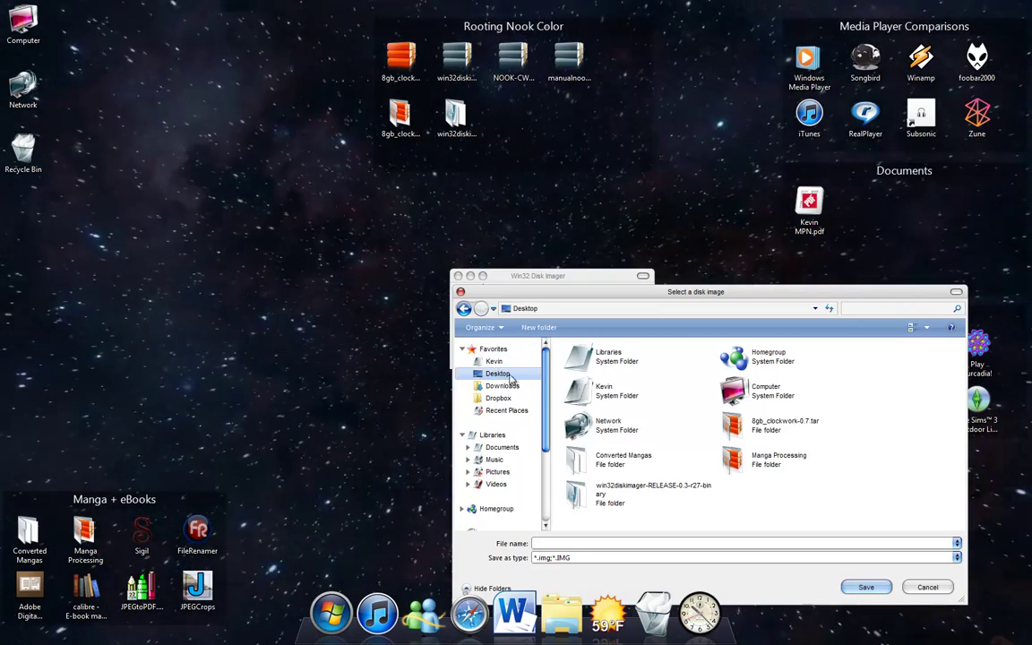
double_click(766, 433)
double_click(609, 363)
click(615, 362)
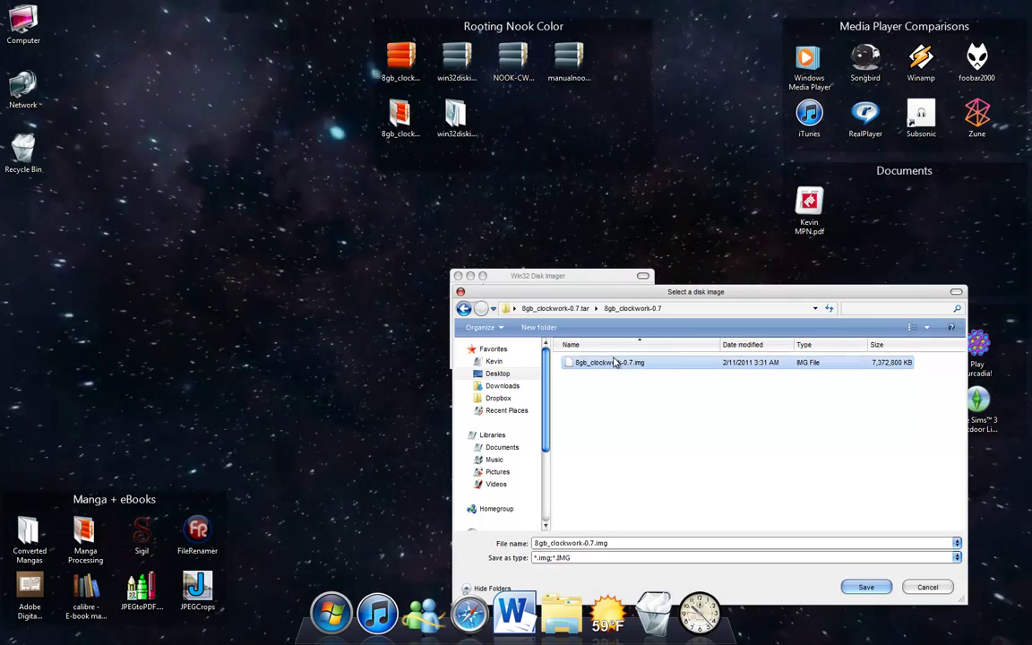
click(867, 588)
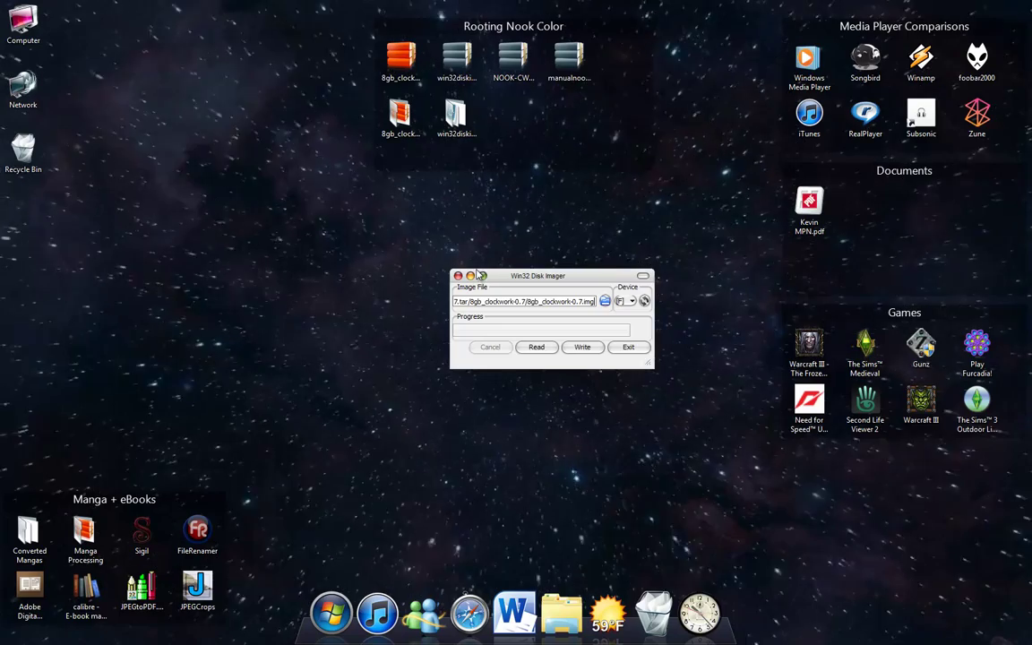
- Reposition the Disk Imager window and dismiss the card's AutoPlay prompt
drag(495, 271, 476, 253)
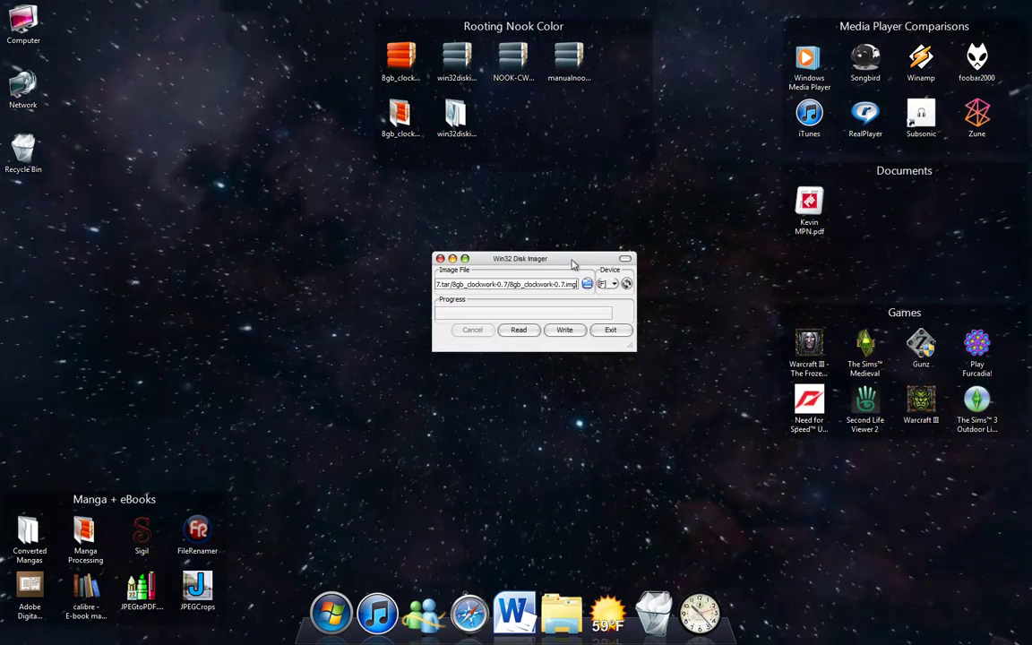
drag(504, 262, 511, 208)
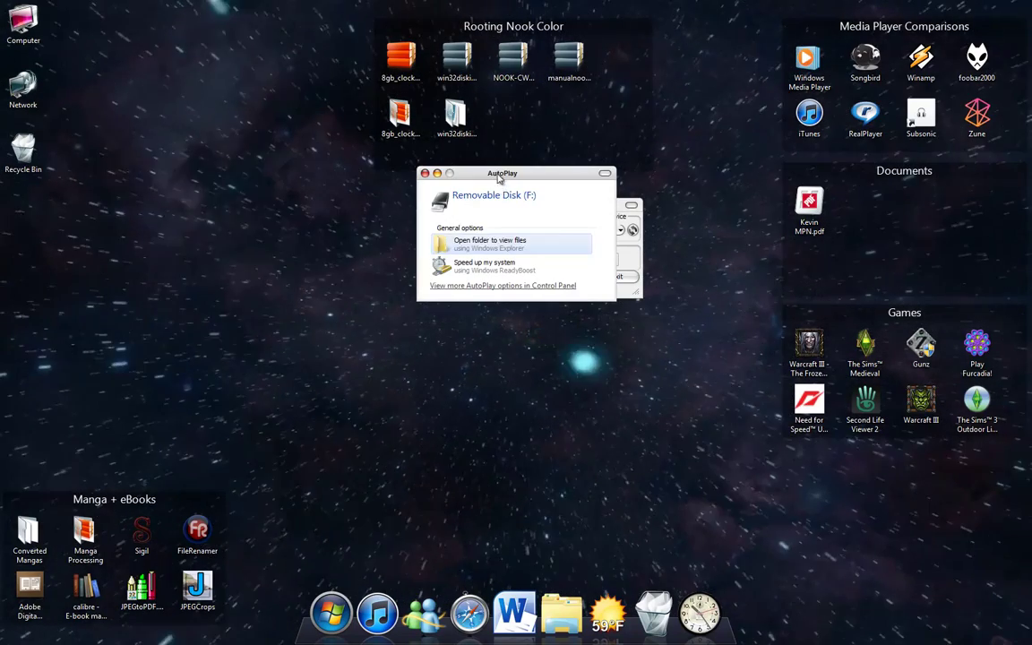
drag(467, 175, 327, 242)
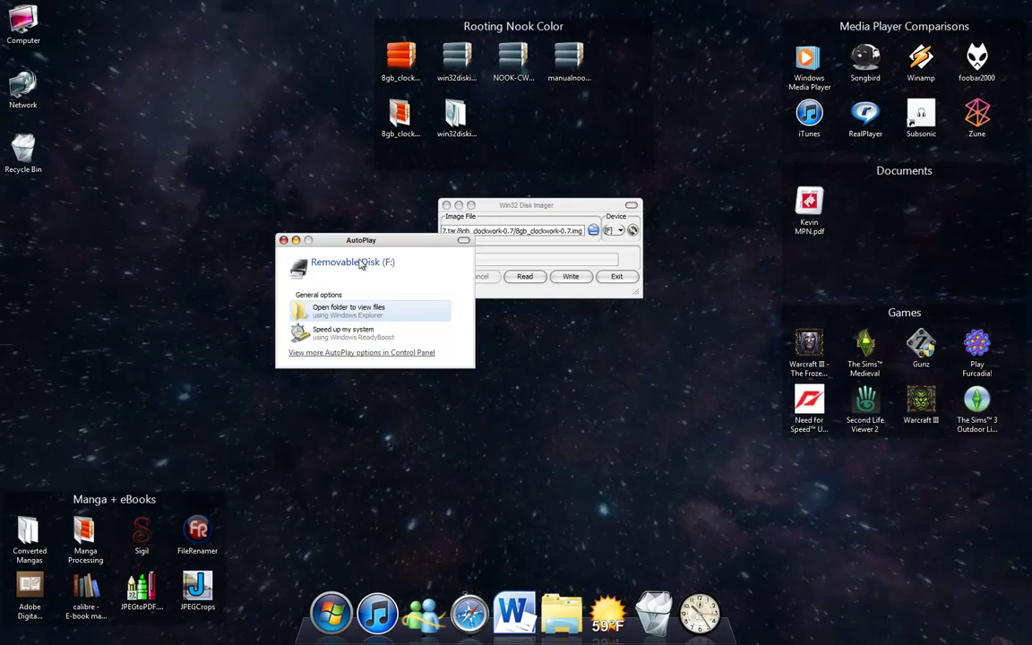
click(283, 240)
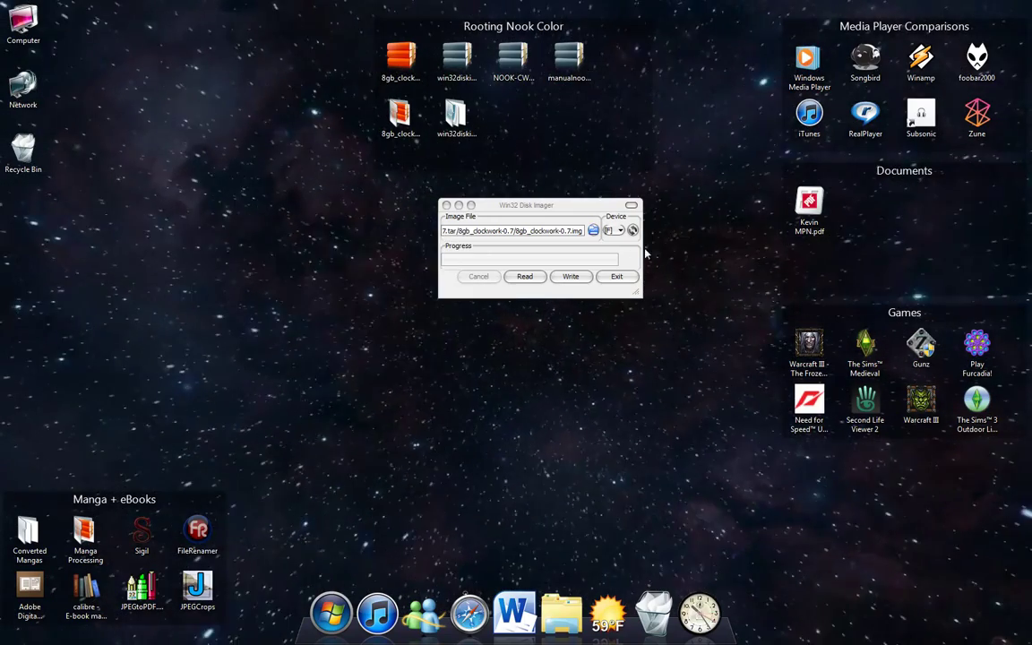
- Write the clockwork image to drive F, confirm the overwrite, and close Disk Imager when done
click(618, 231)
click(618, 240)
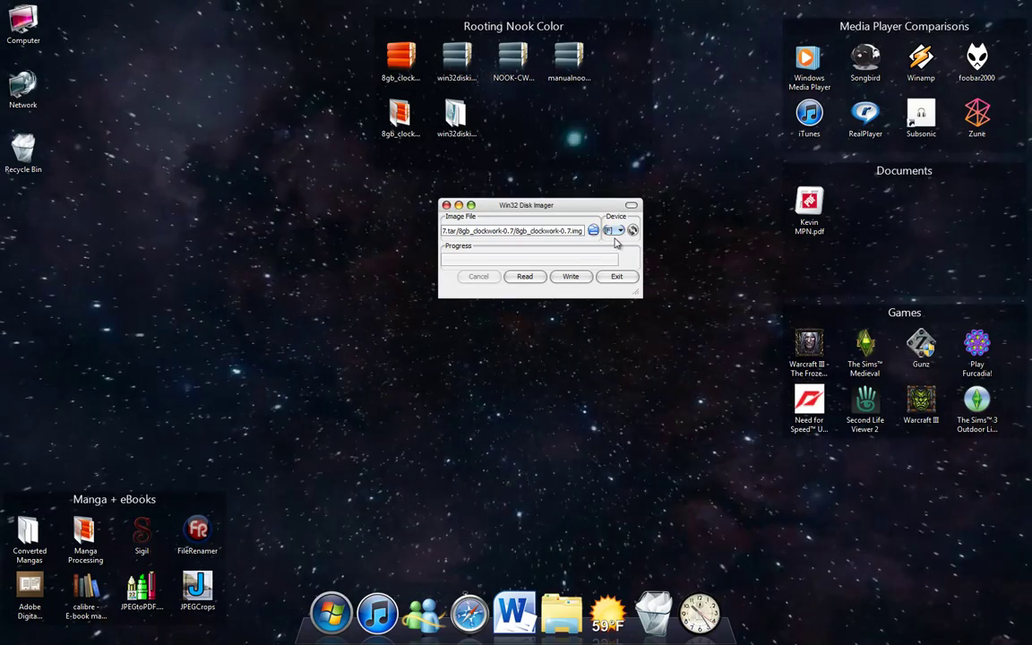
click(570, 275)
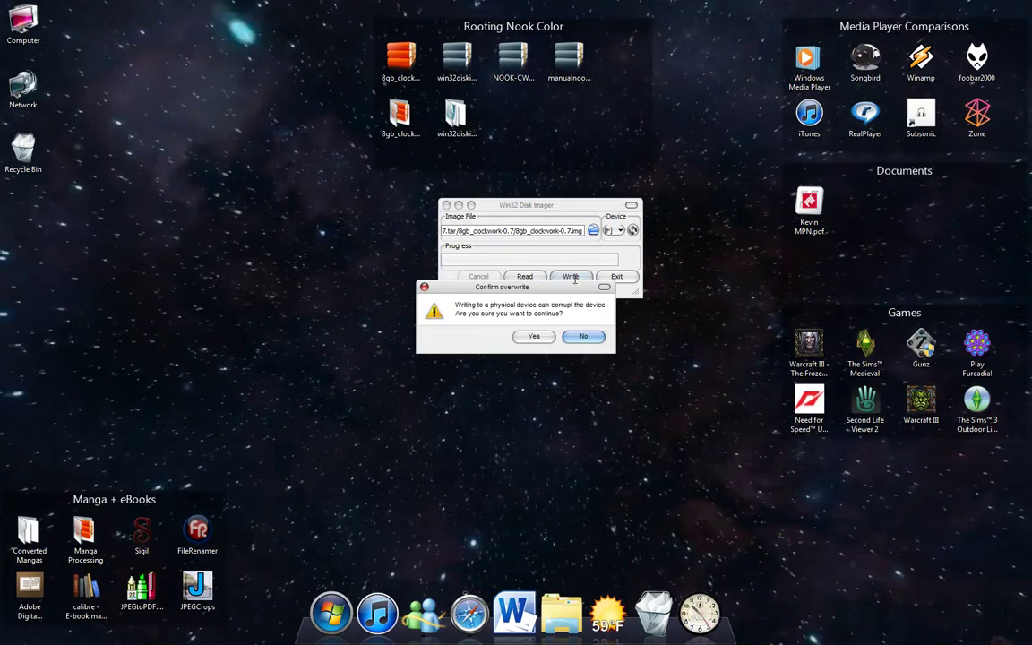
click(538, 336)
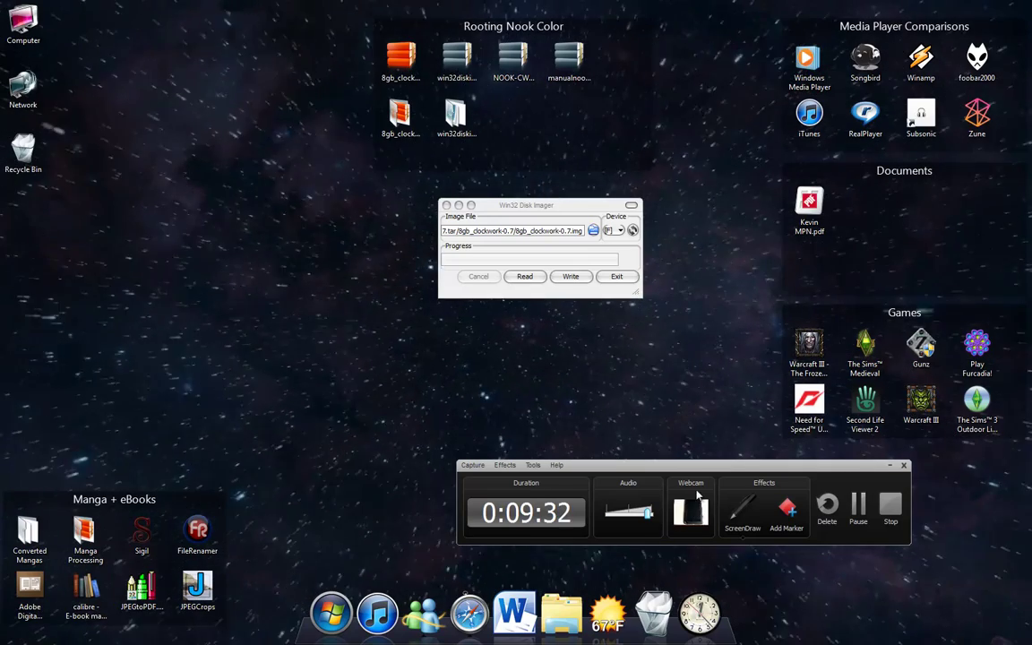
click(889, 465)
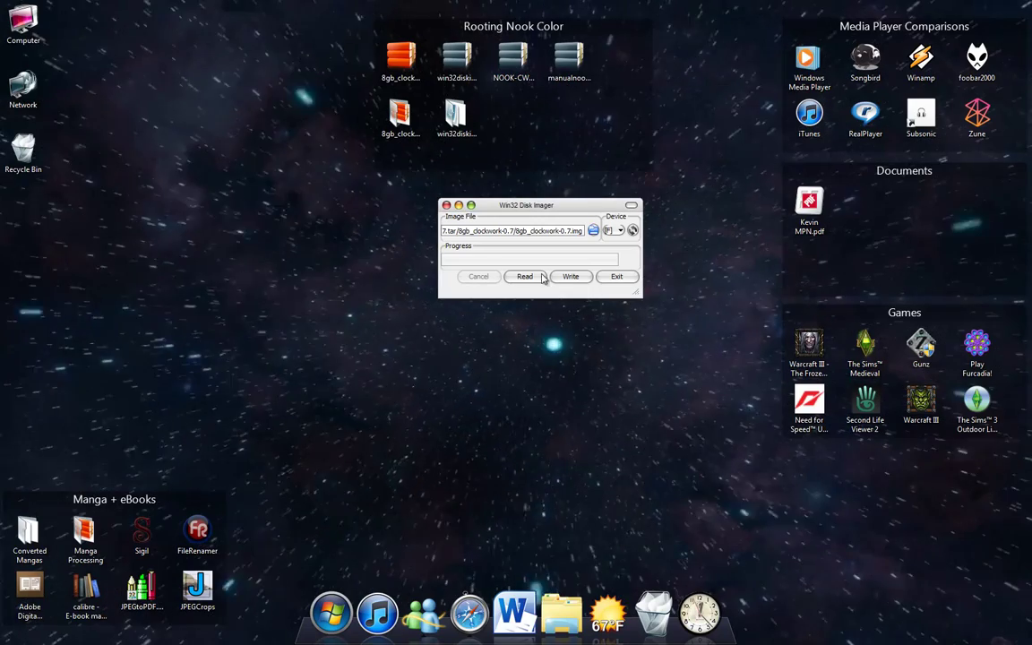
click(446, 205)
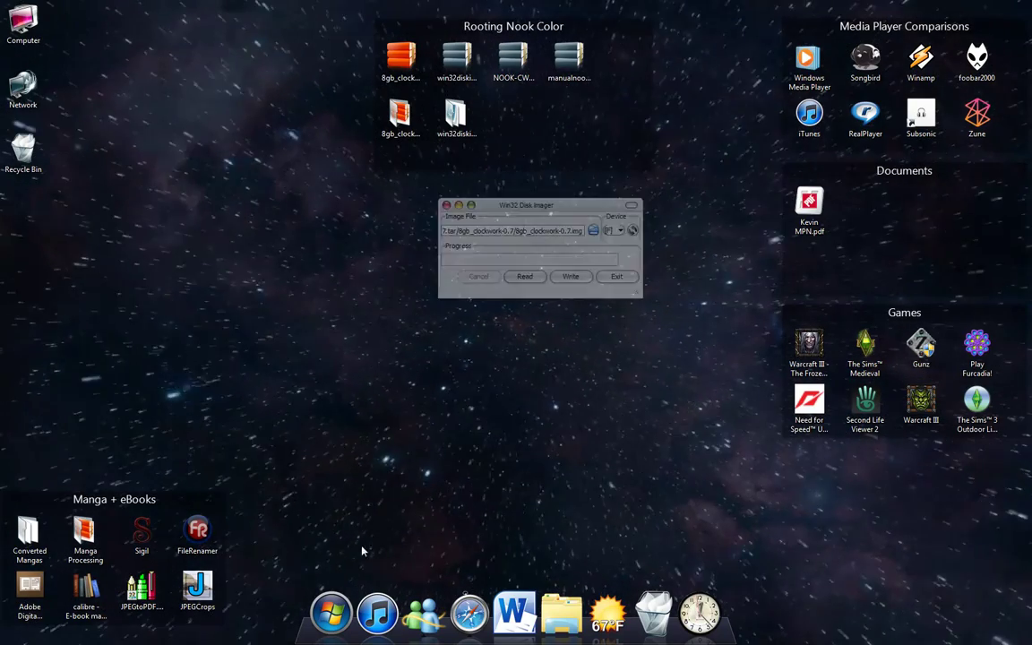
- Extract the NOOK-CWM zip to NOOK-CWM3028-imgfiles, group it with Rooting Nook Color files, and open it
click(506, 69)
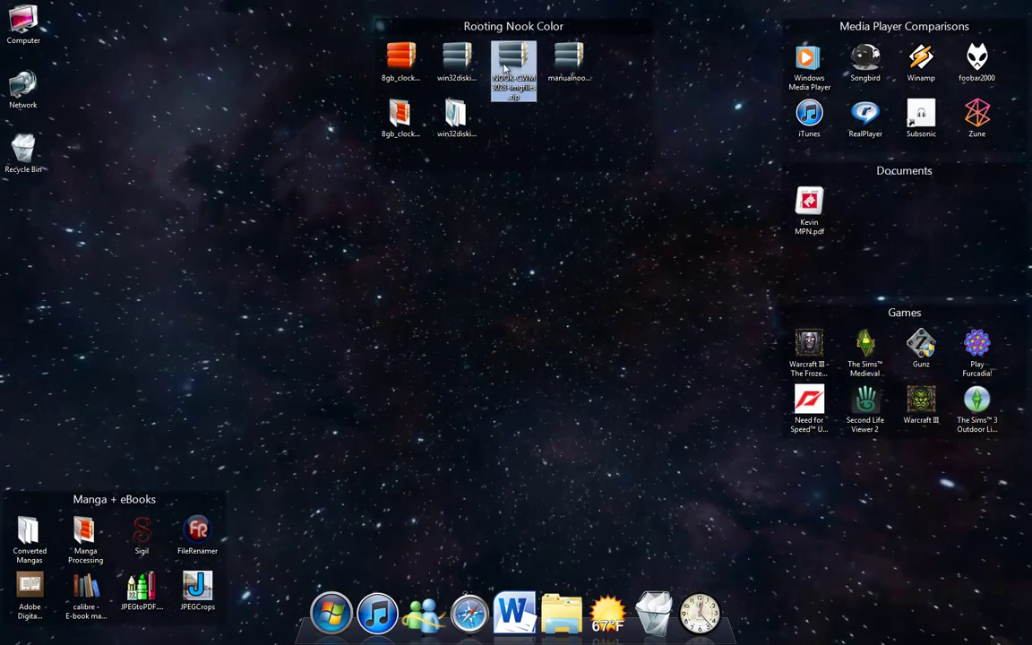
right_click(505, 65)
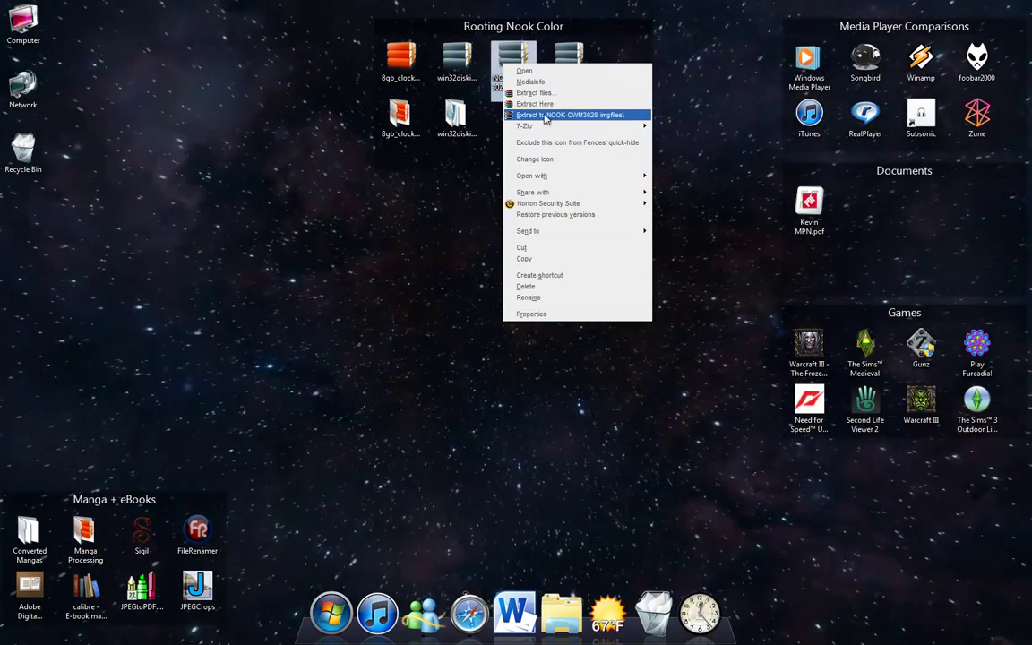
click(621, 116)
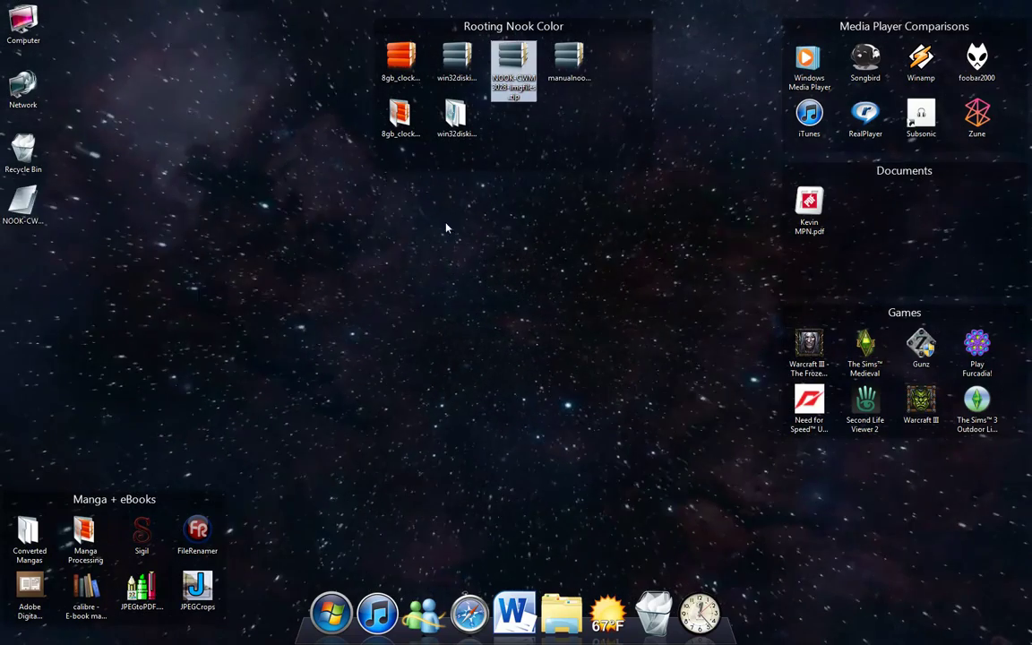
drag(23, 214, 495, 130)
double_click(511, 114)
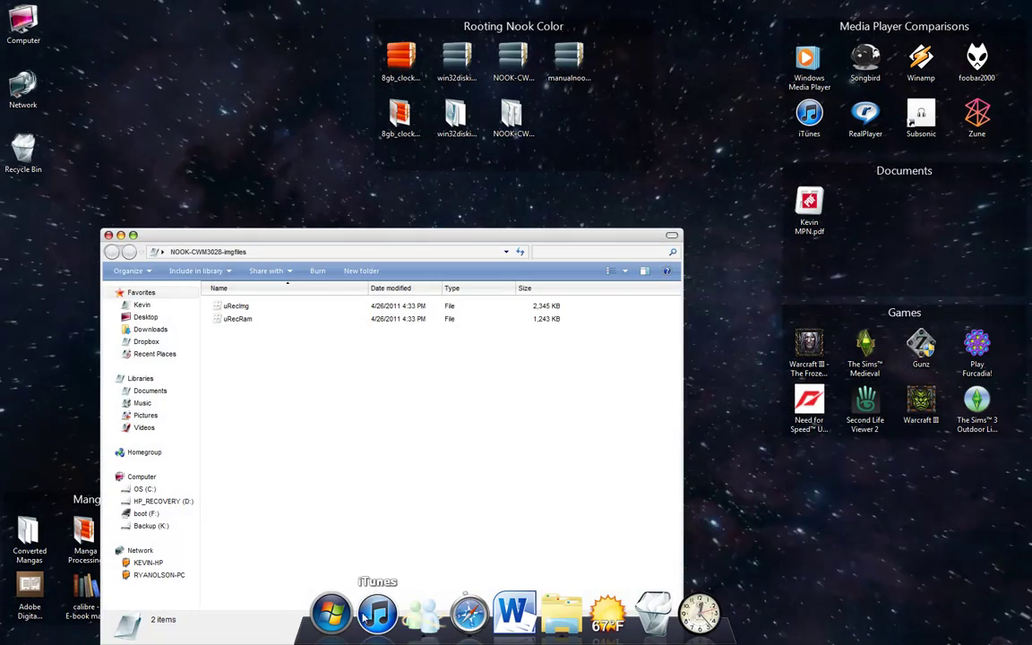
- Open the boot (F:) drive from Computer alongside the imgfiles folder
click(331, 615)
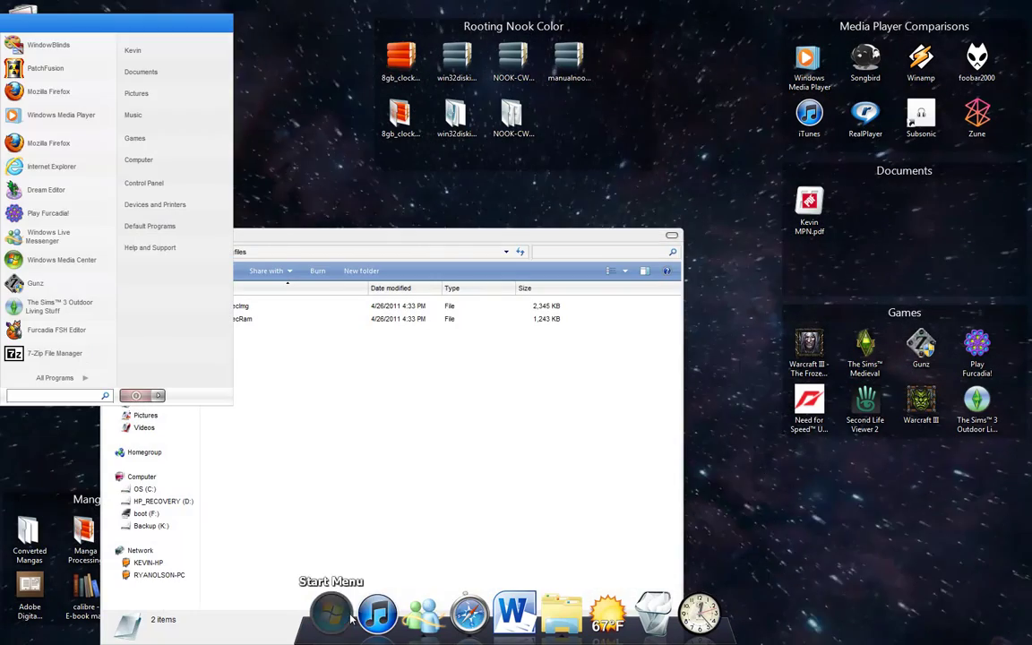
click(139, 160)
drag(322, 186, 630, 149)
double_click(708, 283)
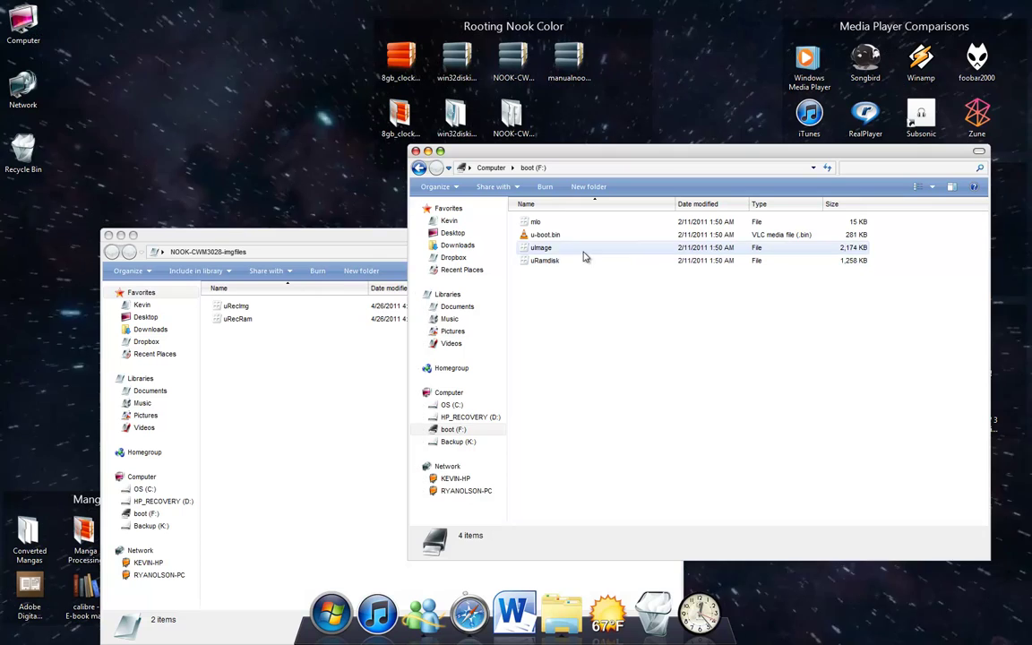
- Rename uRecImg to uImage and uRecRam to uRamdisk
click(237, 307)
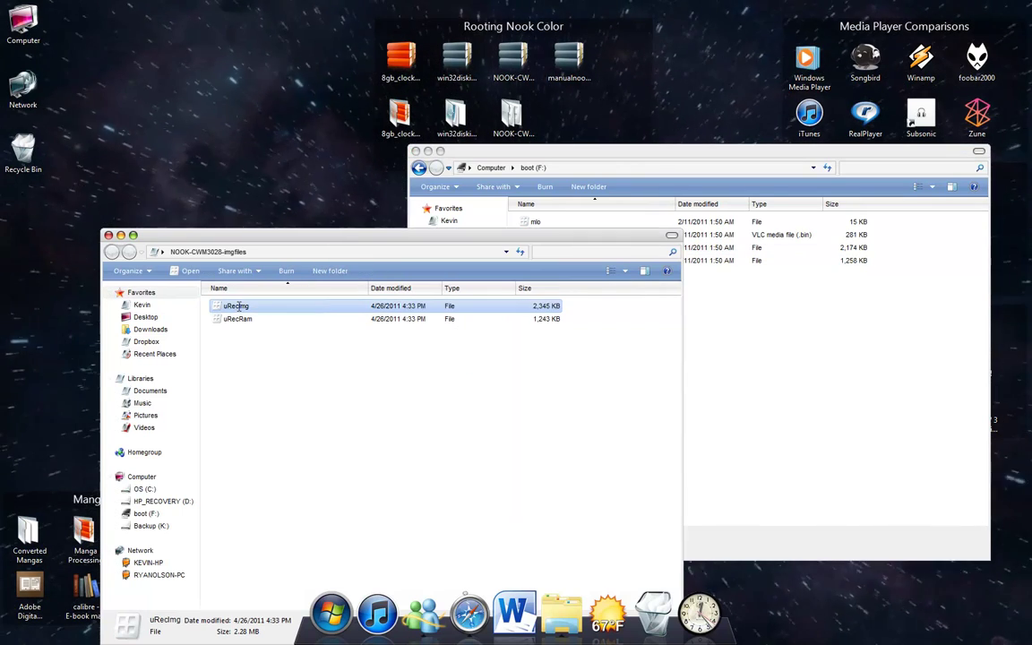
click(239, 307)
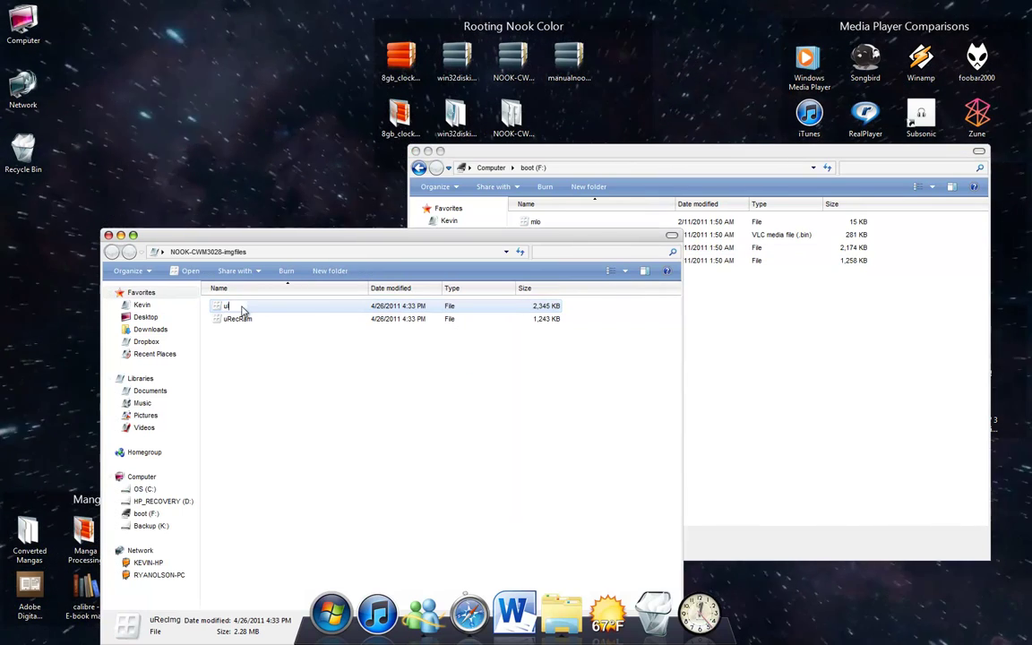
key(Return)
click(834, 357)
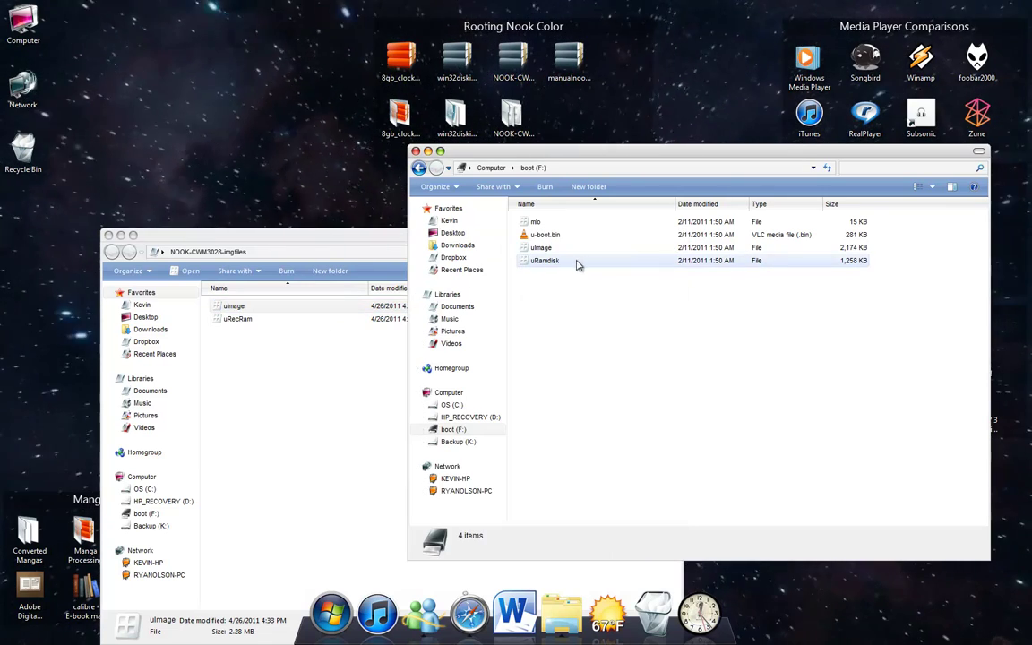
click(253, 319)
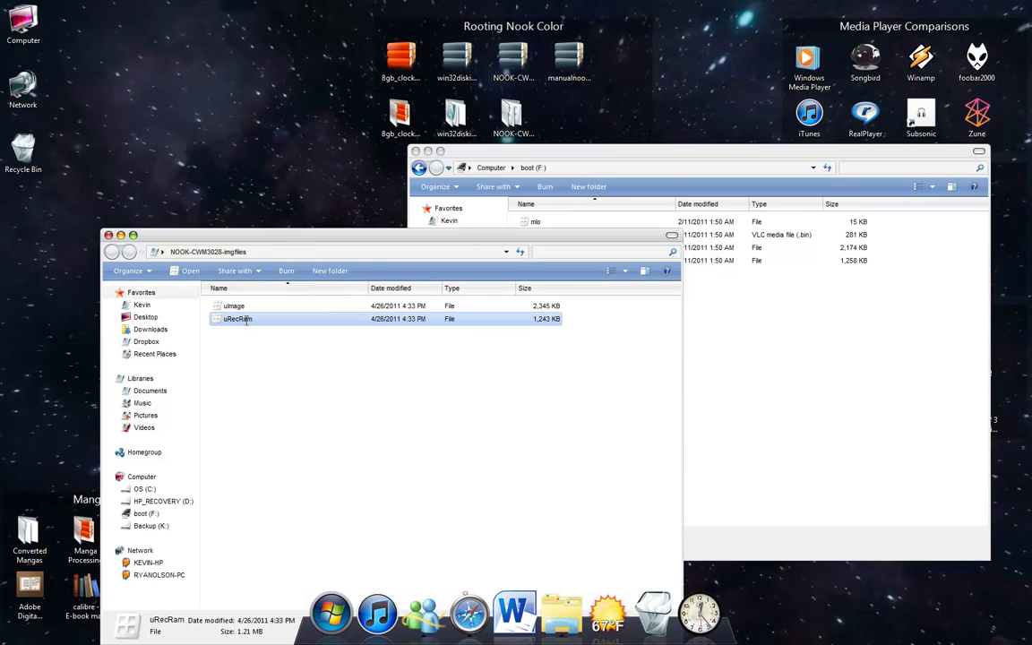
click(242, 319)
text(uRamdisk)
key(Return)
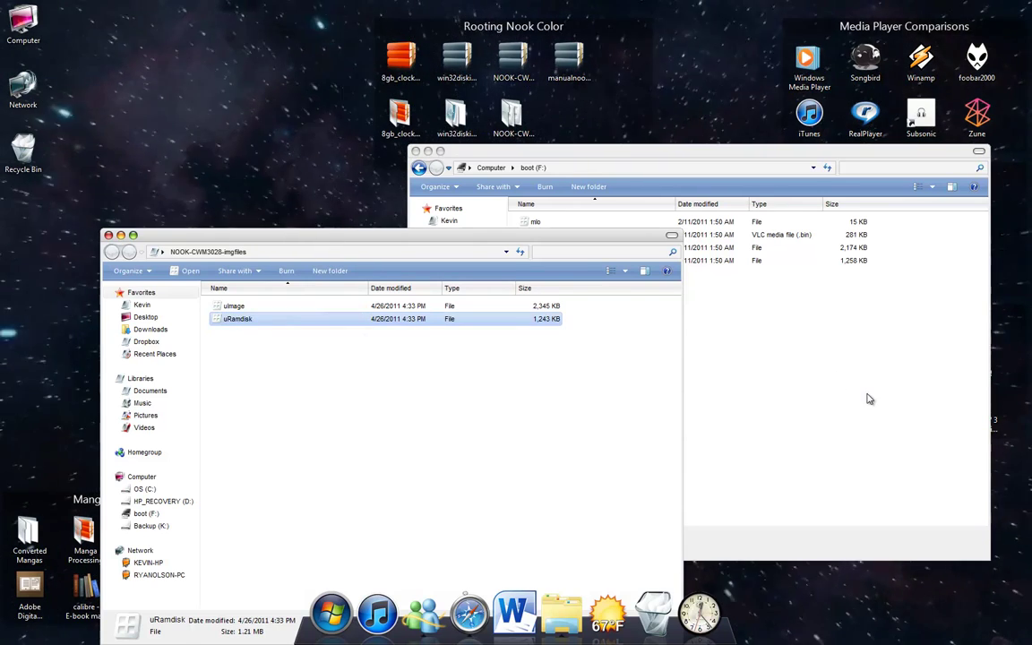
click(868, 399)
- Paste uImage and uRamdisk onto boot (F:), replacing the existing copies
drag(336, 363, 274, 305)
click(793, 405)
key(ctrl+v)
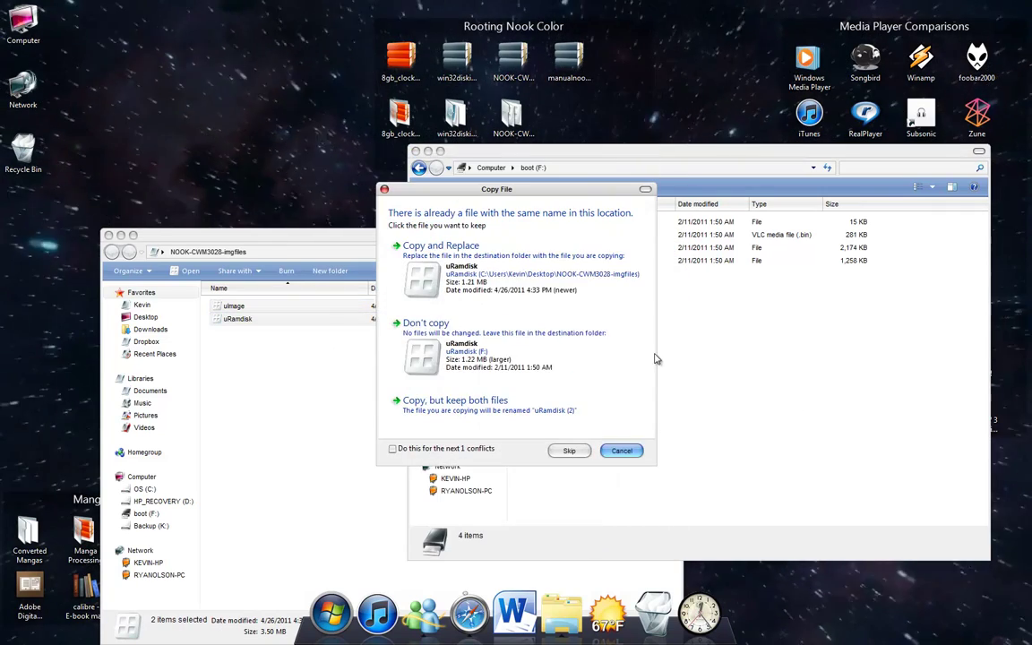
click(527, 290)
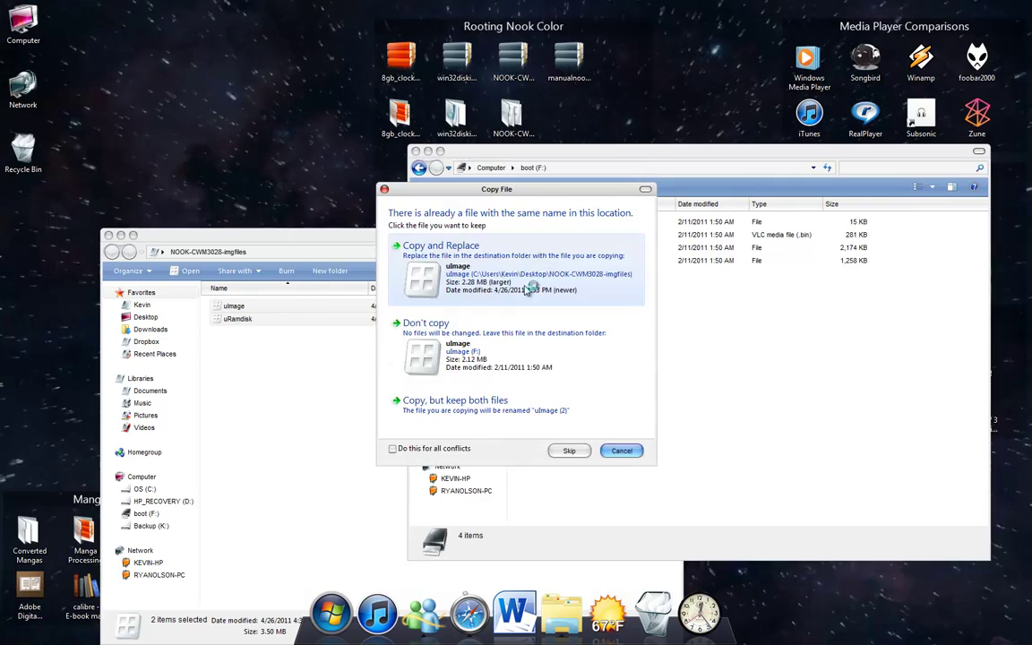
click(527, 290)
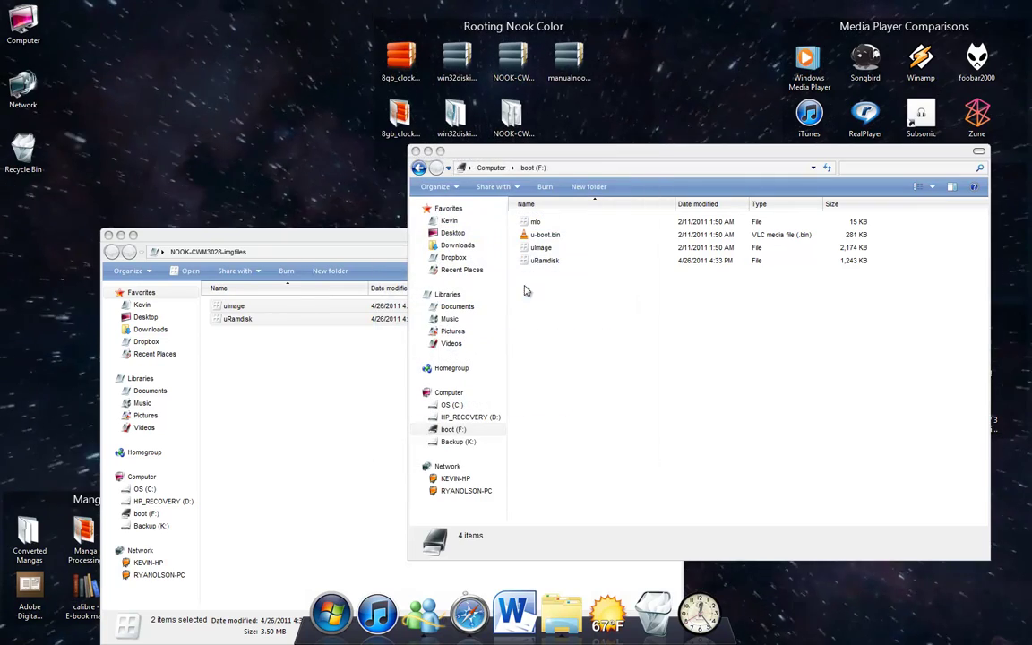
click(329, 385)
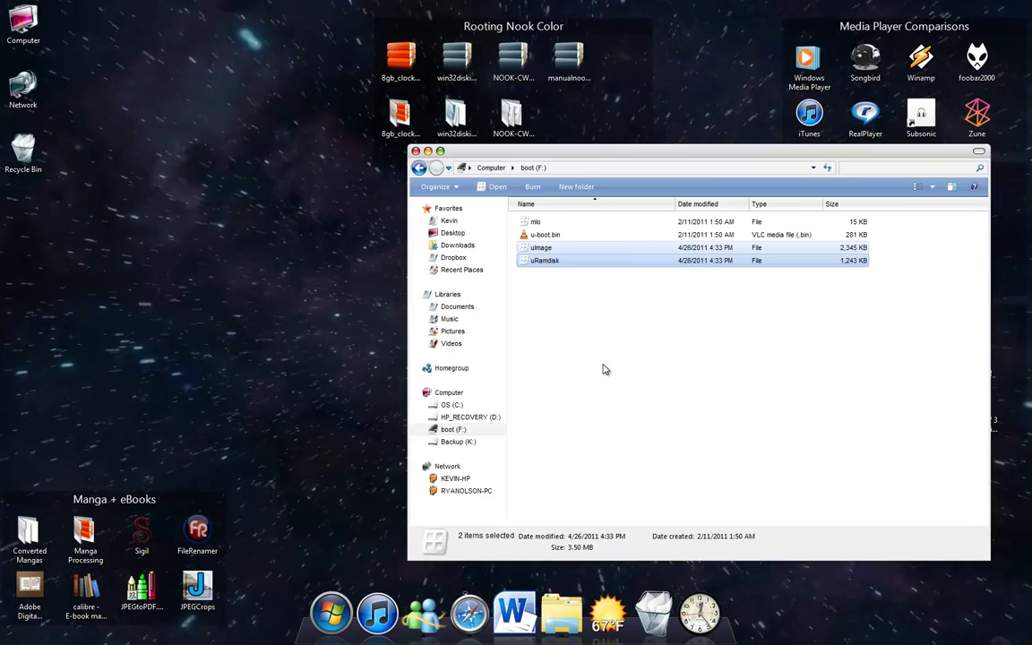
click(603, 369)
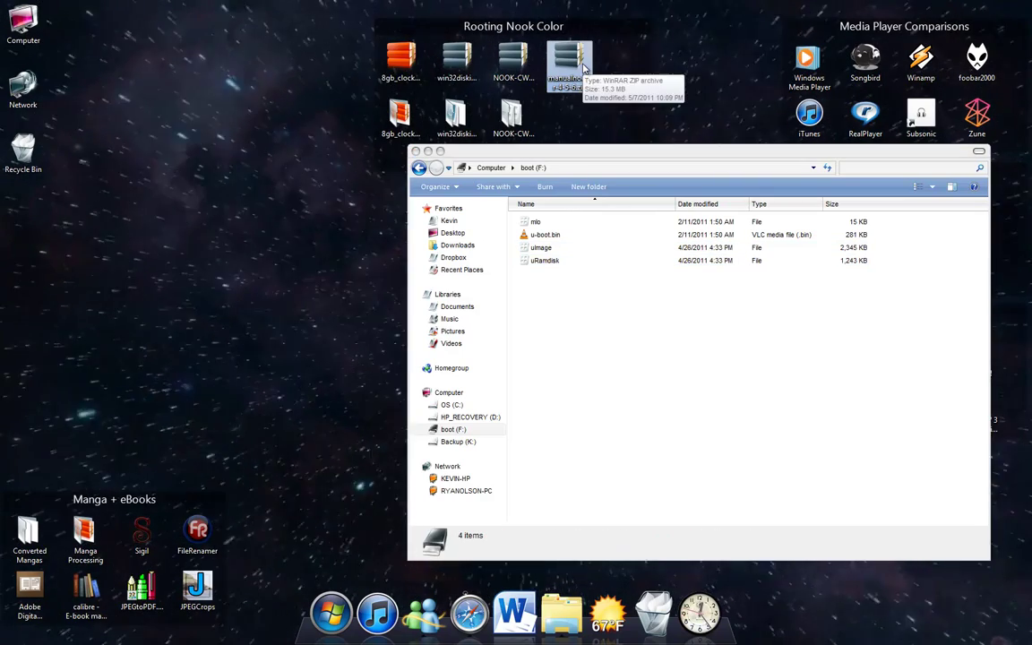
- Paste manualnooter-4-5-6.zip (15.3 MB) into the boot (F:) window
key(ctrl+v)
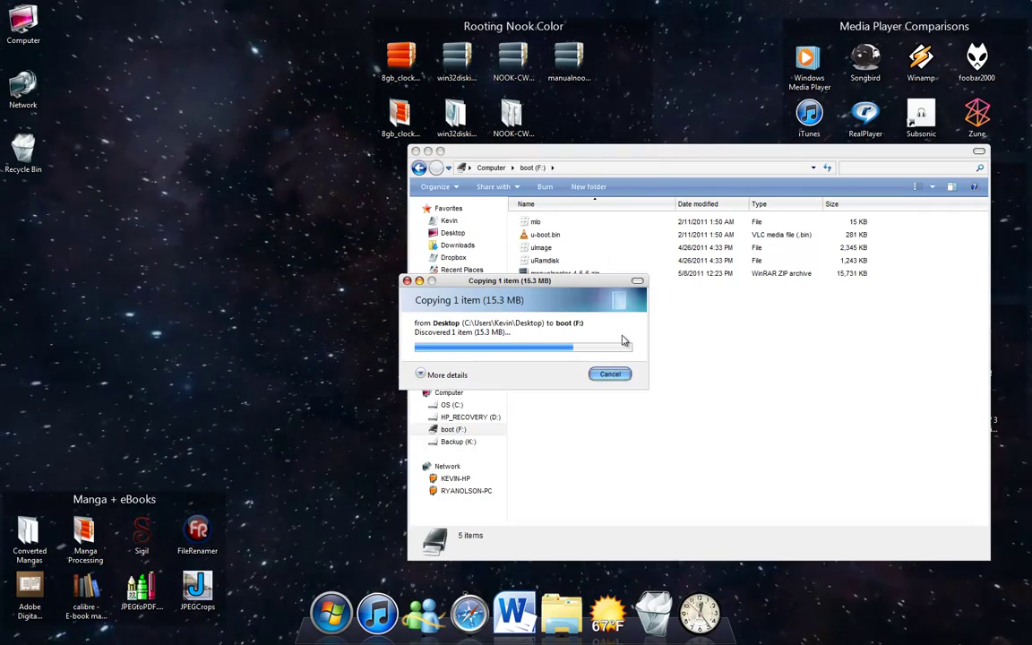